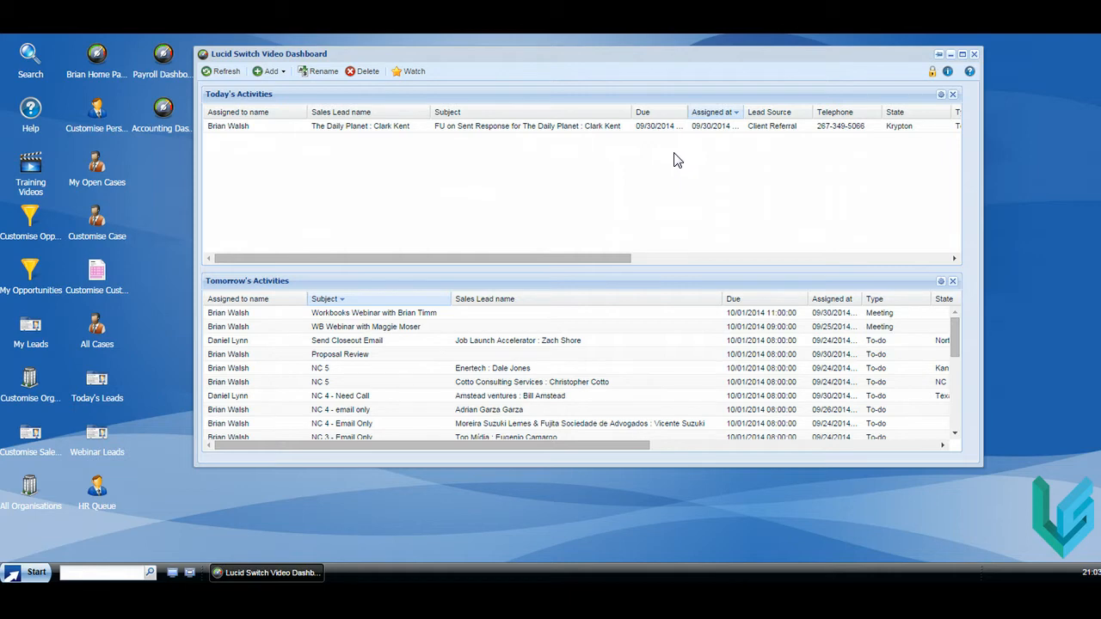
Open The Daily Planet sales lead from Today's Activities and set its Next Step to Complete and Create New To Do
left_click(357, 127)
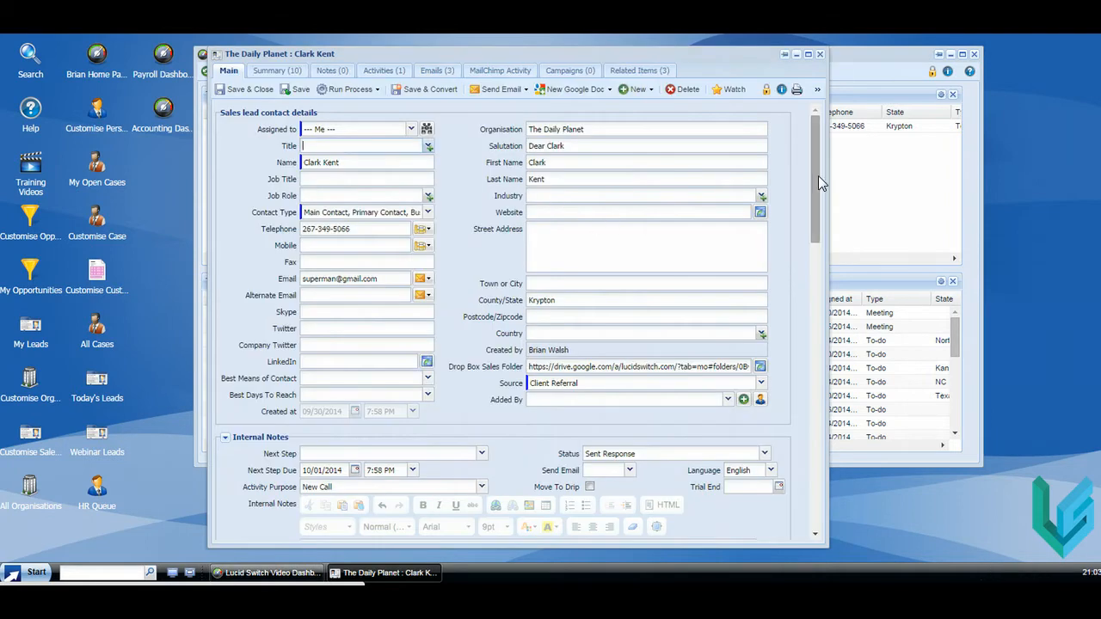
left_click_drag(816, 173, 811, 266)
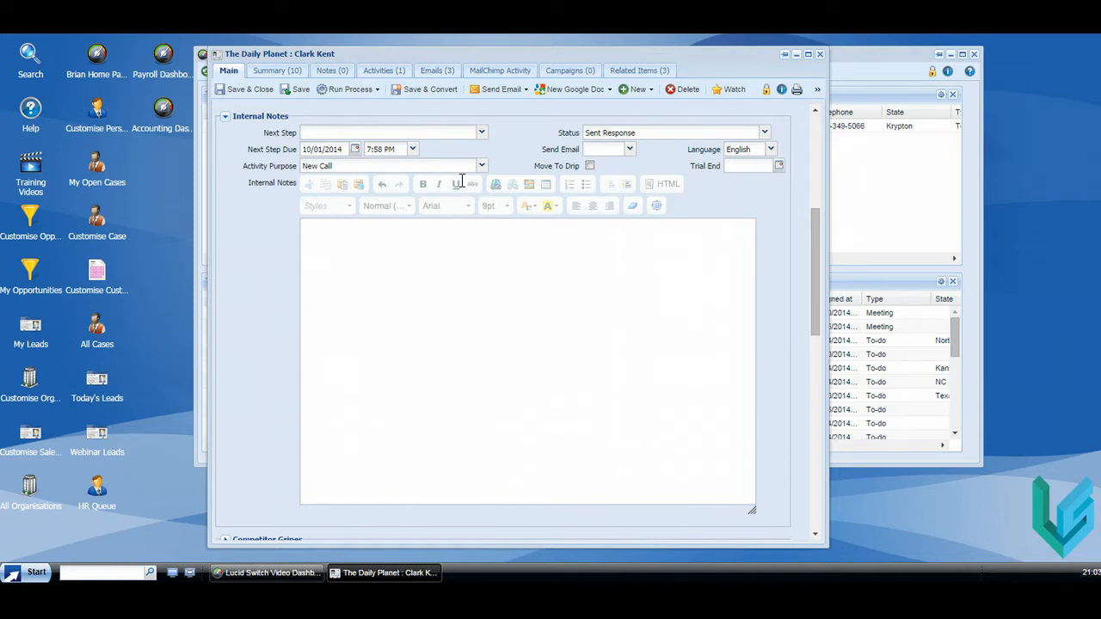
left_click(482, 134)
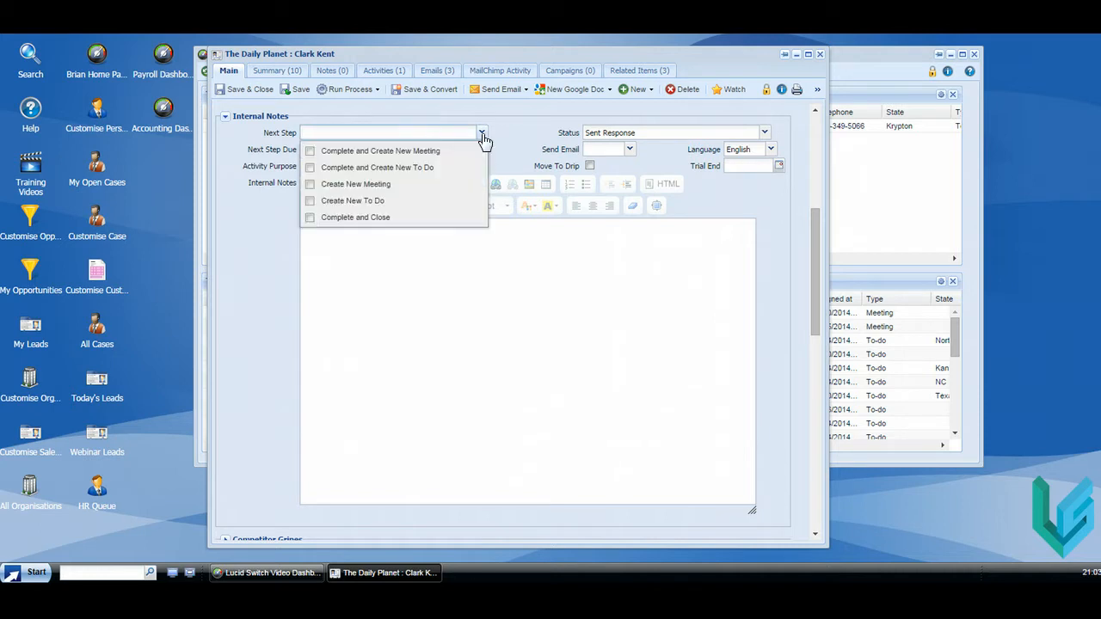
left_click(312, 168)
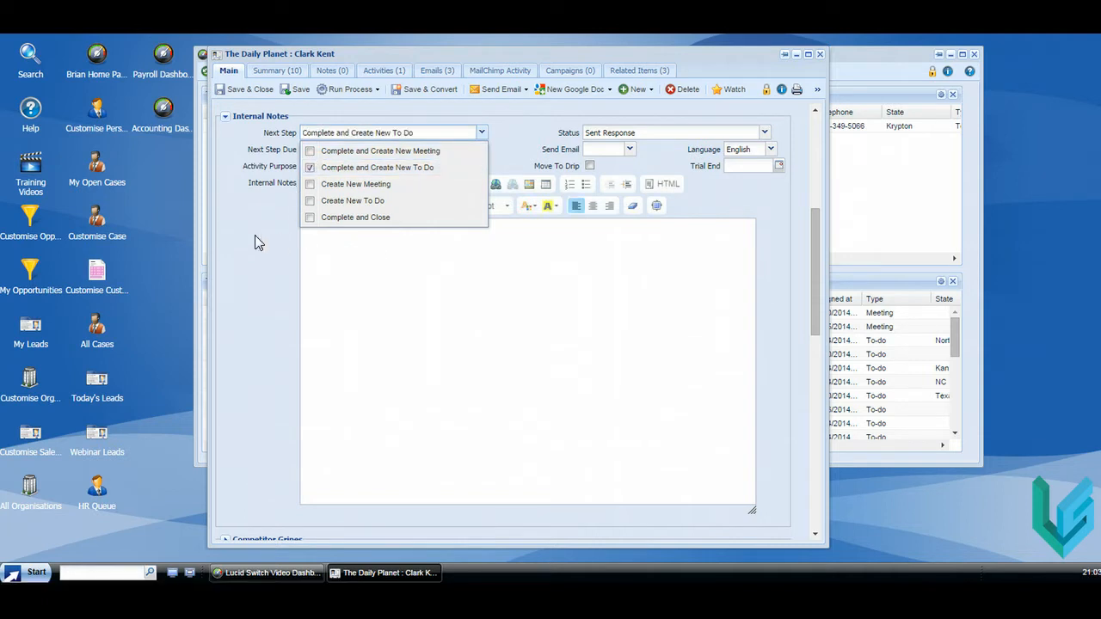
left_click(290, 228)
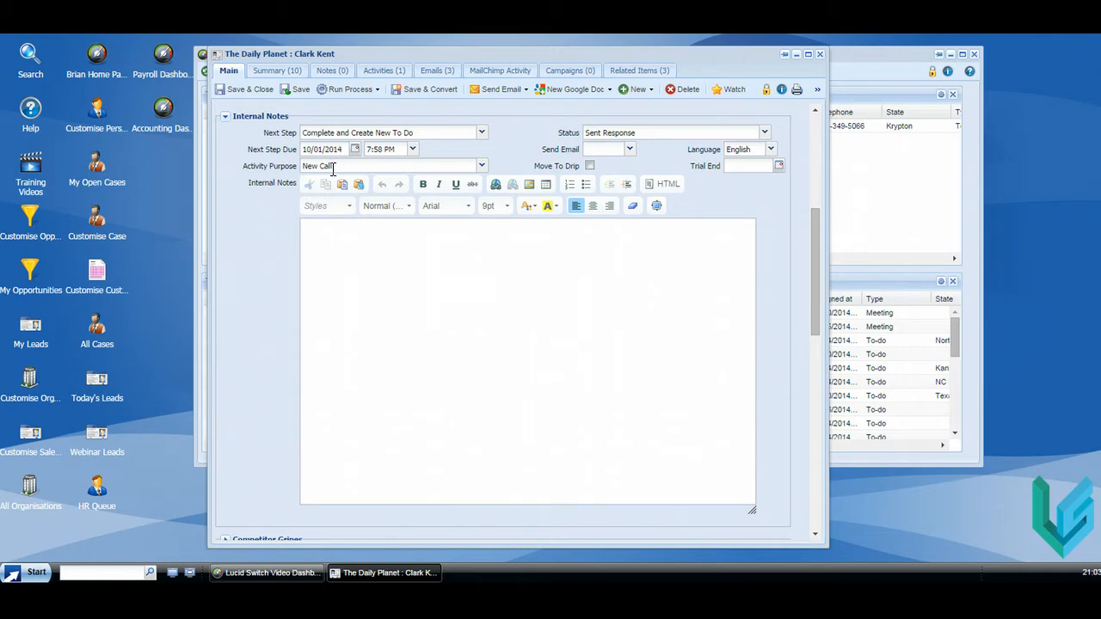
Set the lead's Activity Purpose to New Call and its Status to Attempting To Contact - 1
left_click(482, 165)
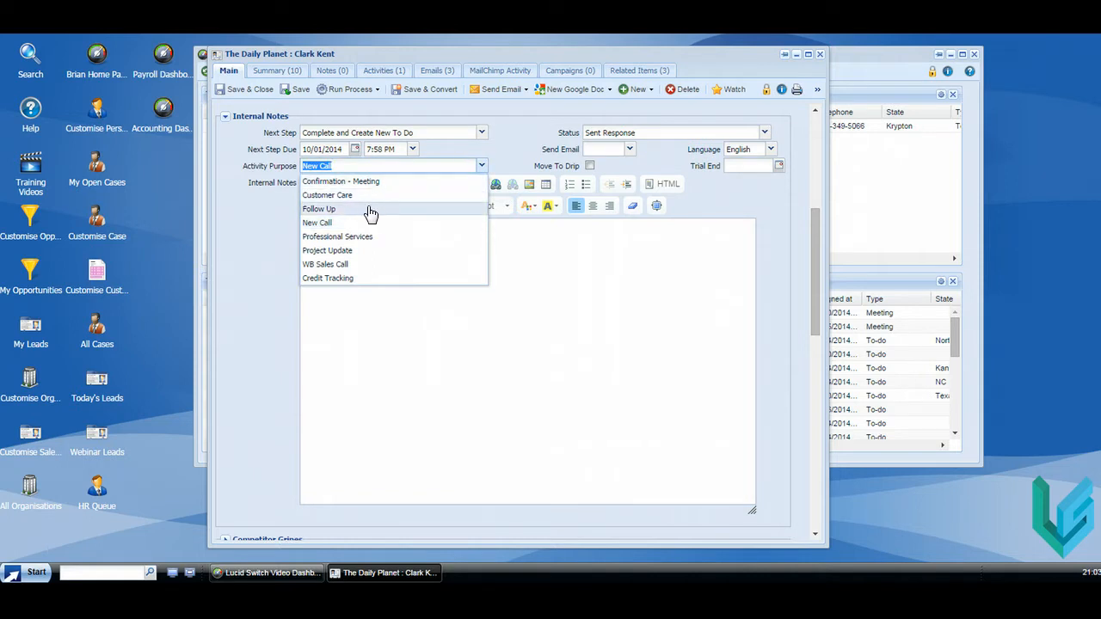
left_click(338, 223)
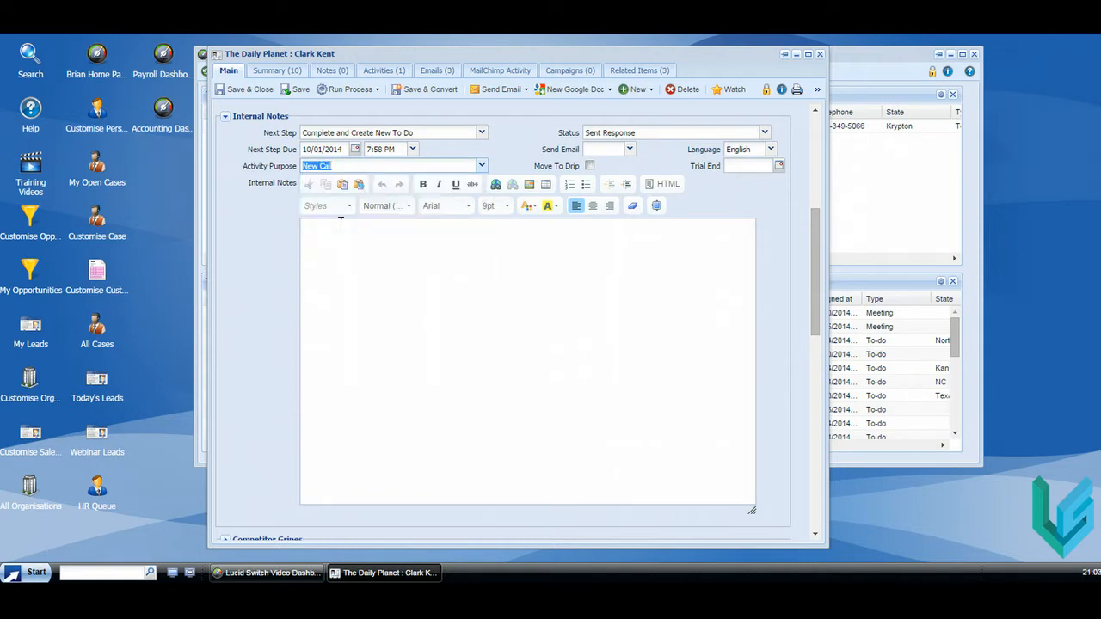
left_click(763, 134)
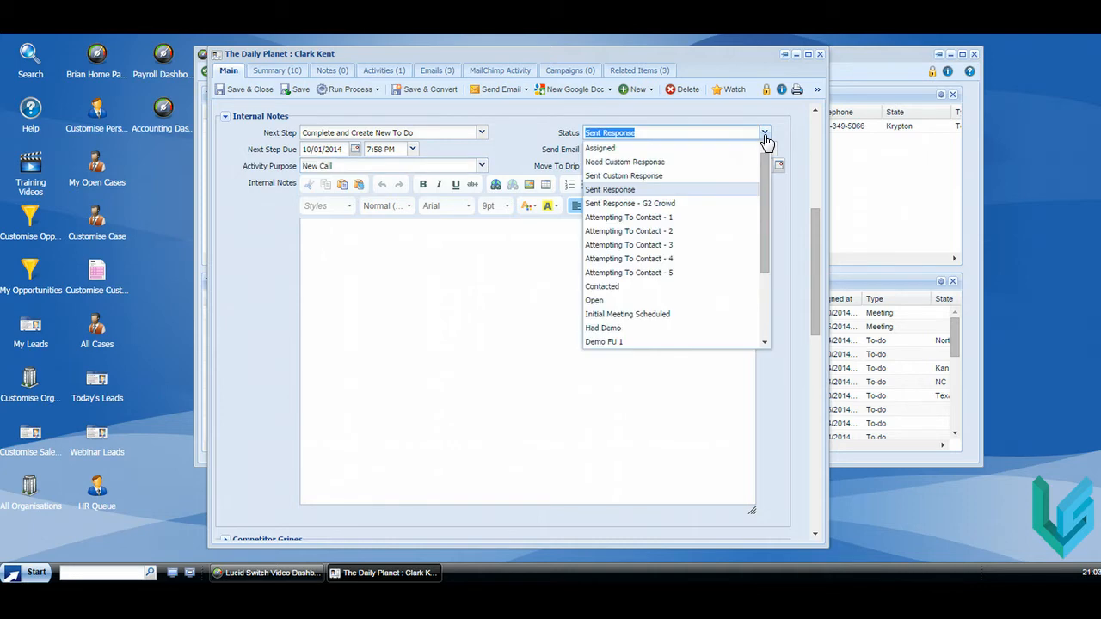
left_click(692, 218)
Write "ZC2" in the lead's internal notes, followed by a second line reading "left vm, sent wb1 email"
left_click(342, 248)
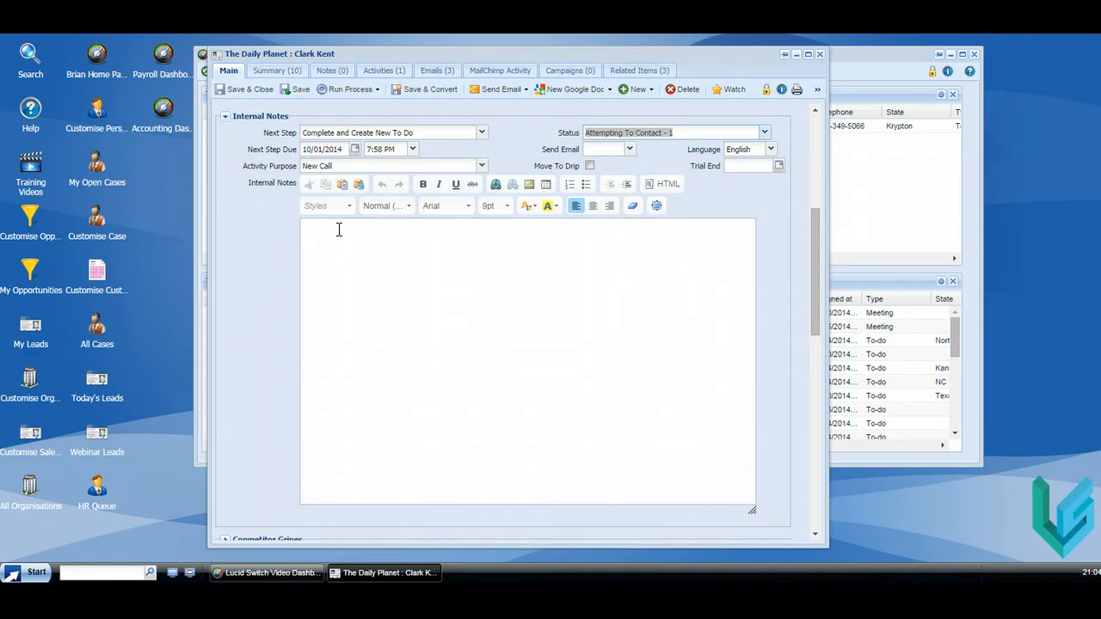
type("ZCall")
key("BackSpace")
key("BackSpace")
key("BackSpace")
type("2")
key("Return")
type("left vm. ")
type("sent wb1 email")
Choose WB 1 as the email to send, and save and close the lead
left_click(629, 149)
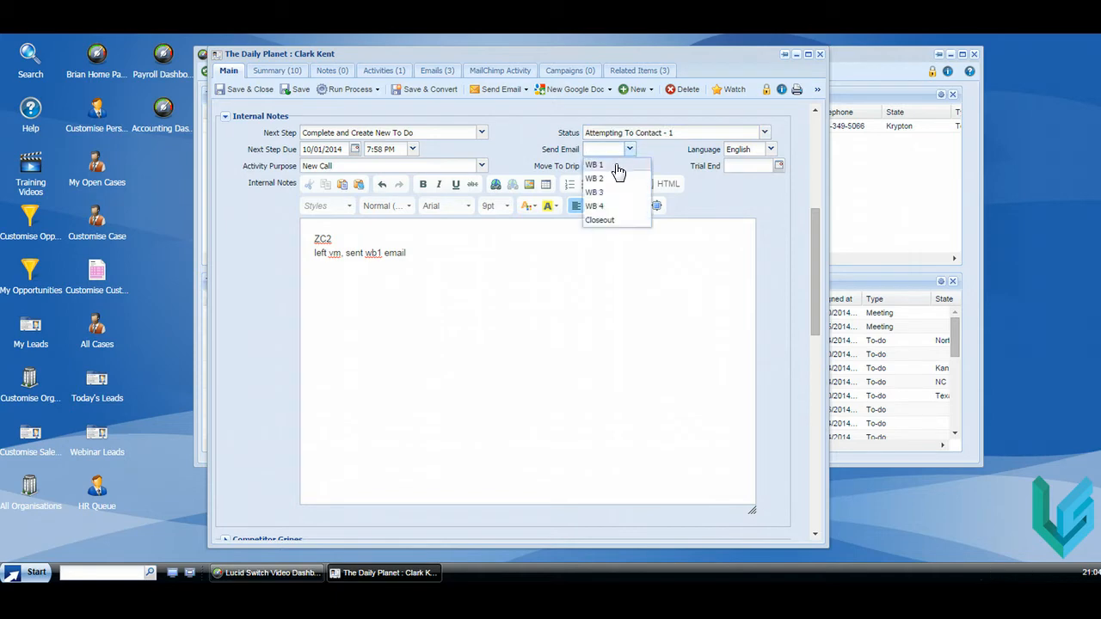
left_click(616, 165)
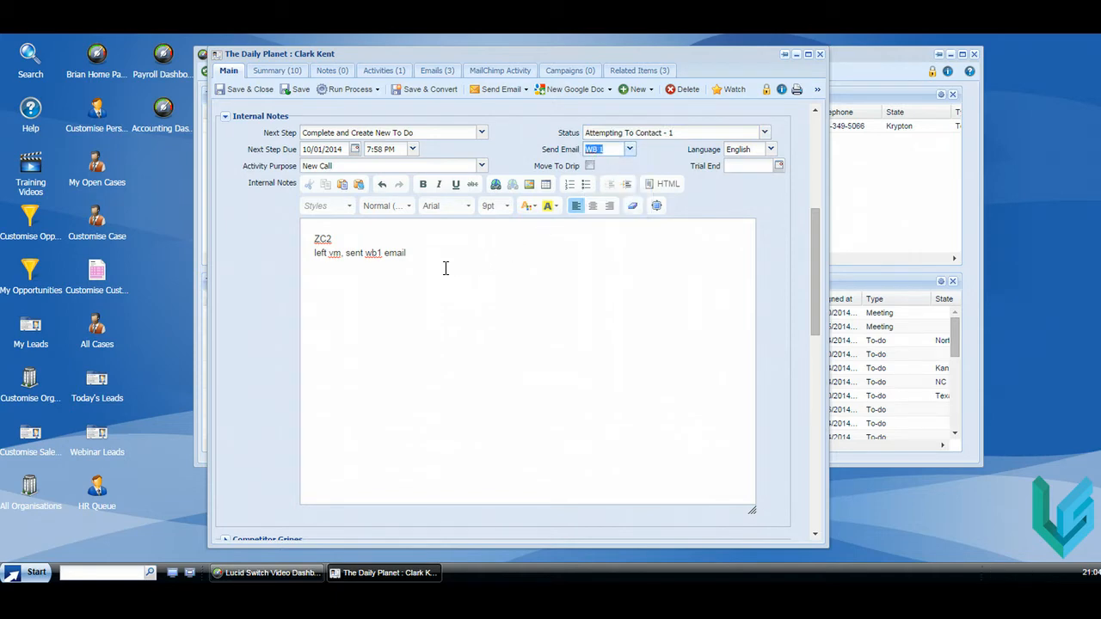
left_click(342, 240)
left_click_drag(314, 239, 333, 238)
left_click(320, 238)
left_click(236, 91)
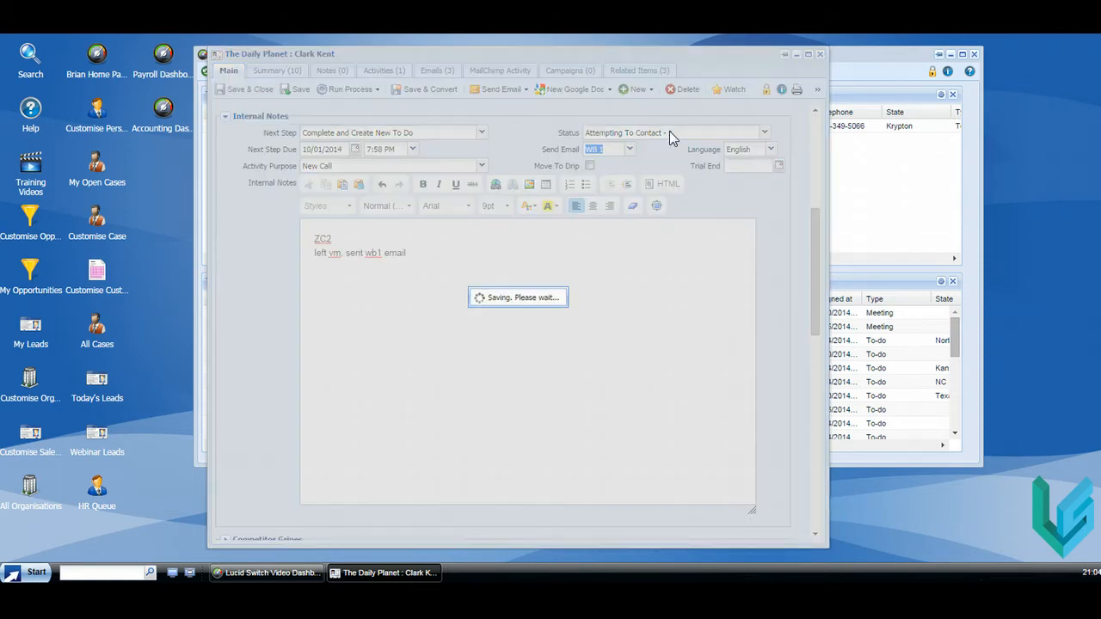
left_click(841, 53)
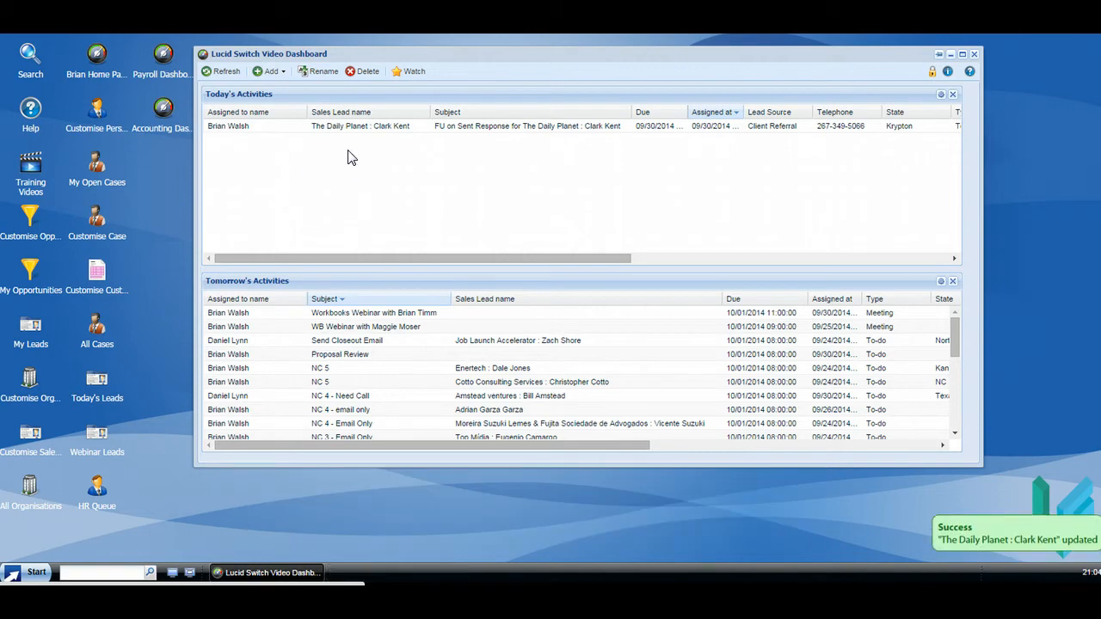
Refresh the dashboard, reopen The Daily Planet lead from Tomorrow's Activities and examine the details of its ZC2 activity
left_click(224, 72)
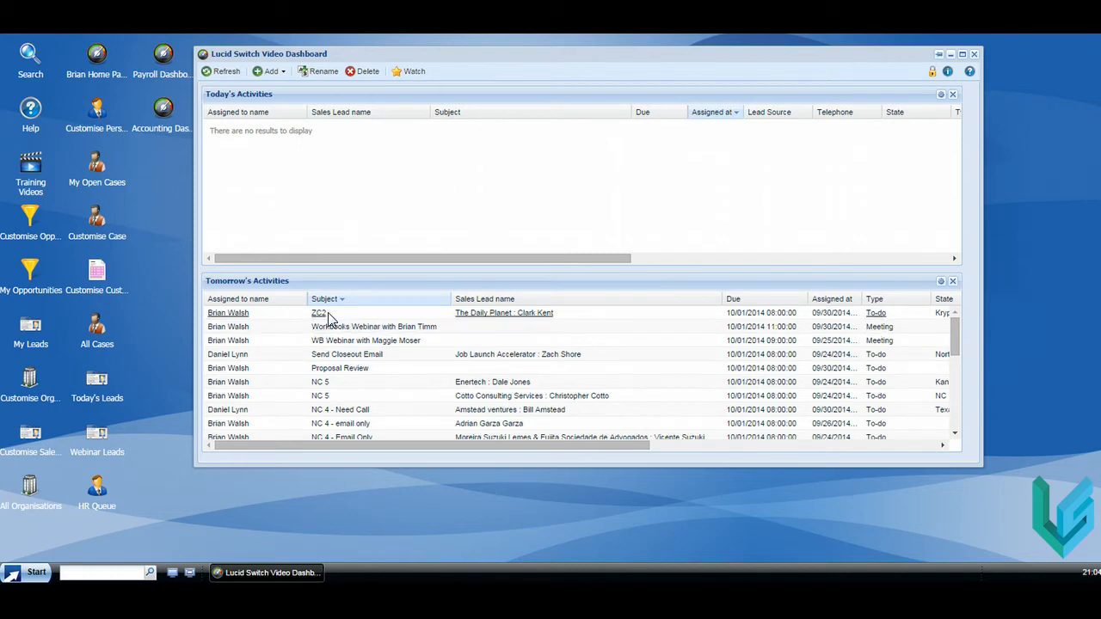
left_click(466, 314)
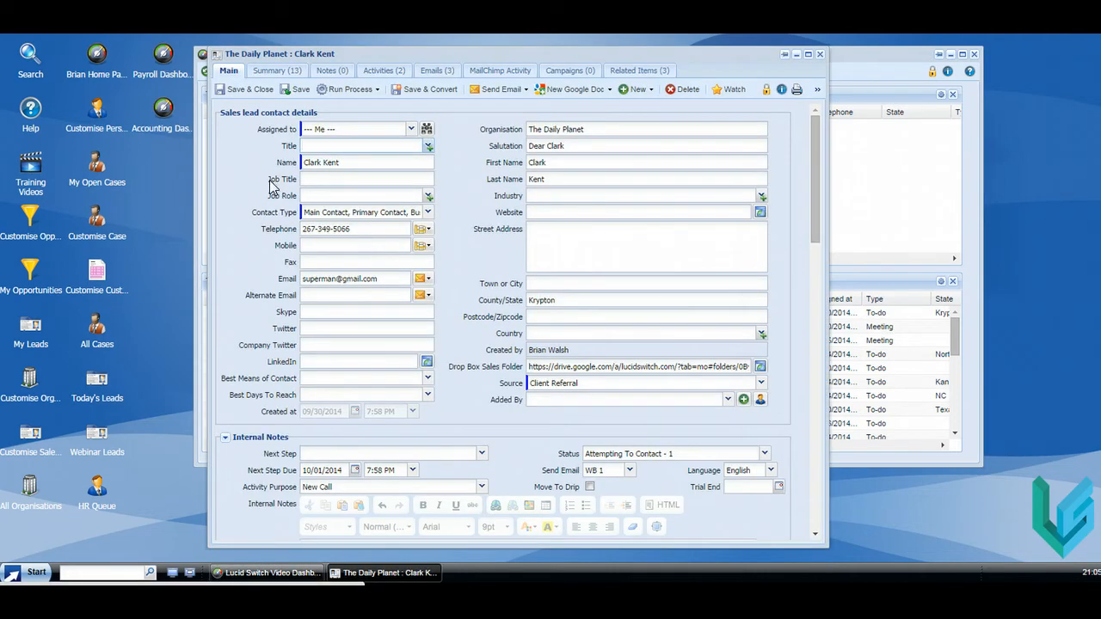
left_click(384, 71)
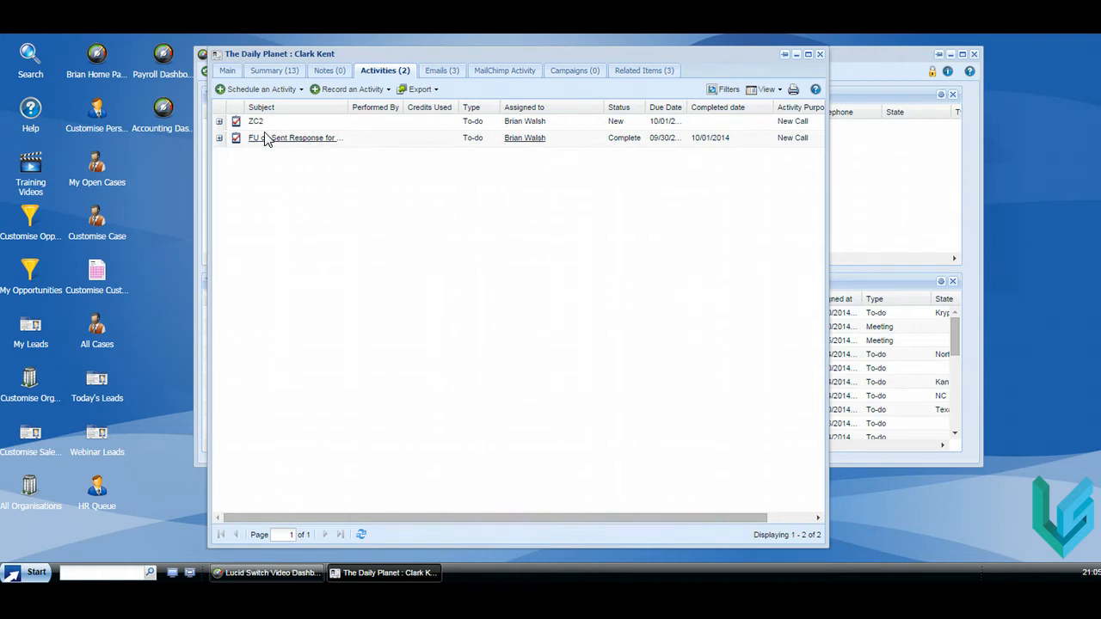
left_click(220, 122)
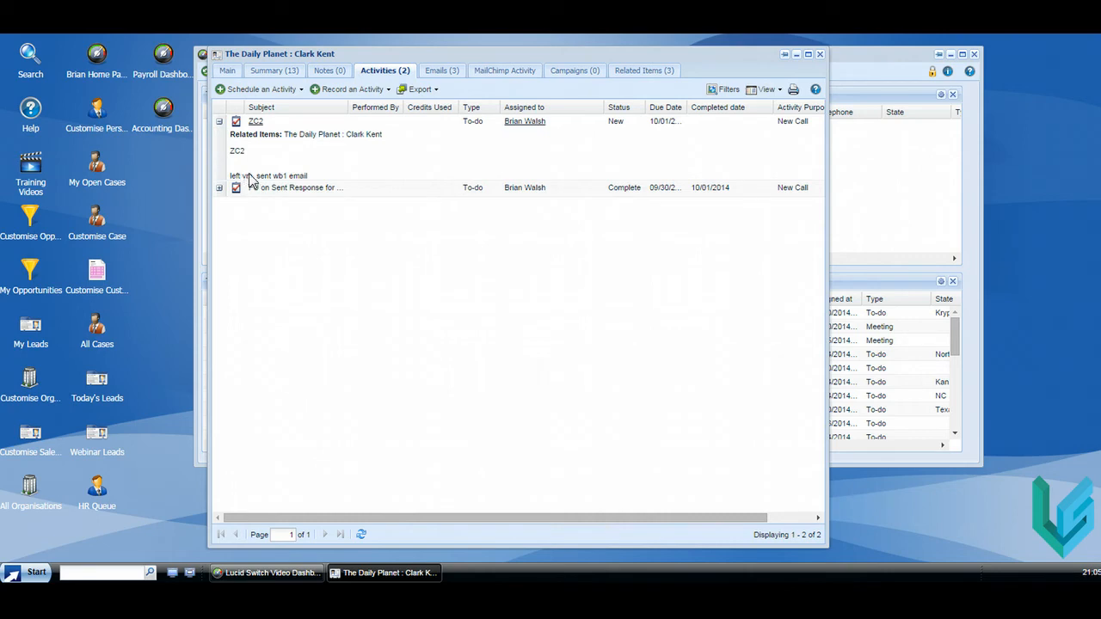
Add a "ZC3" line to the lead's internal notes above the last update entry
left_click(227, 70)
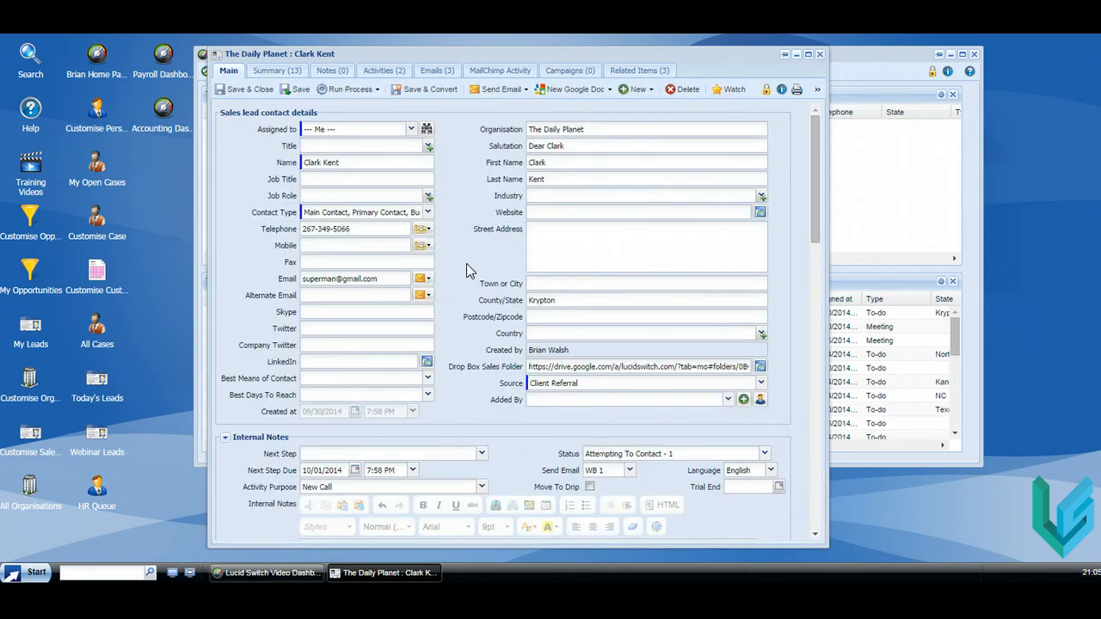
scroll(466, 263, "down", 5)
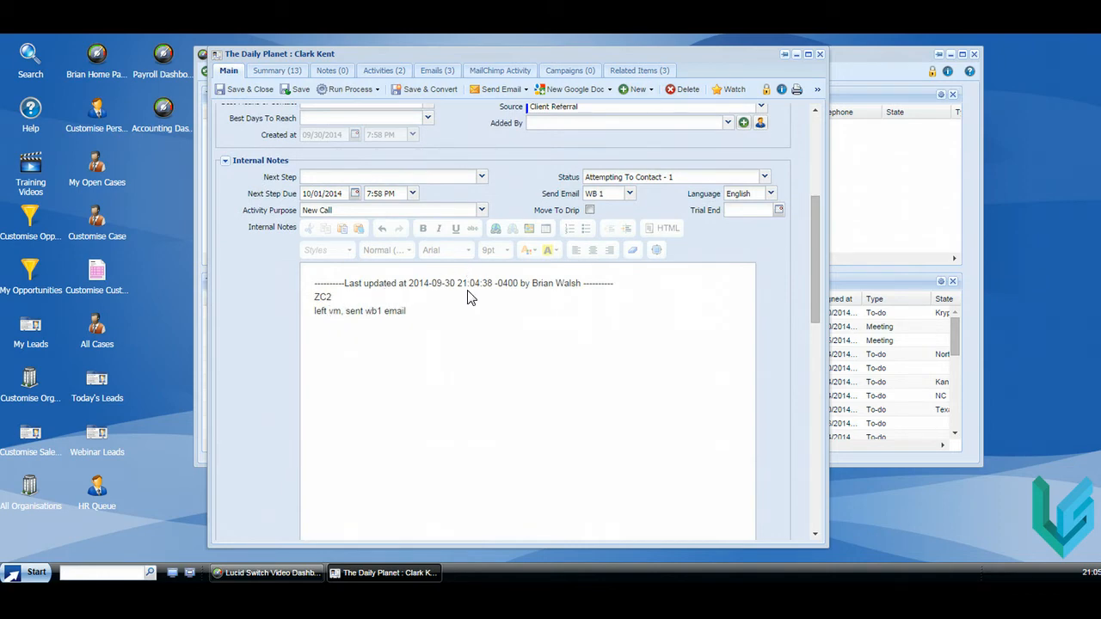
left_click(313, 282)
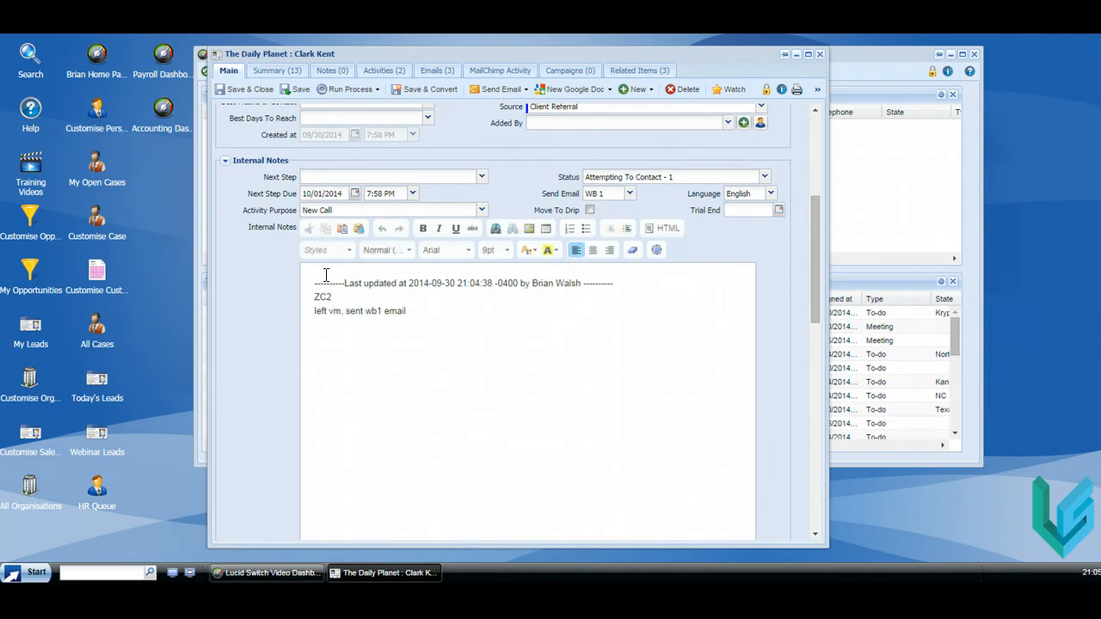
key("Return")
key("Up")
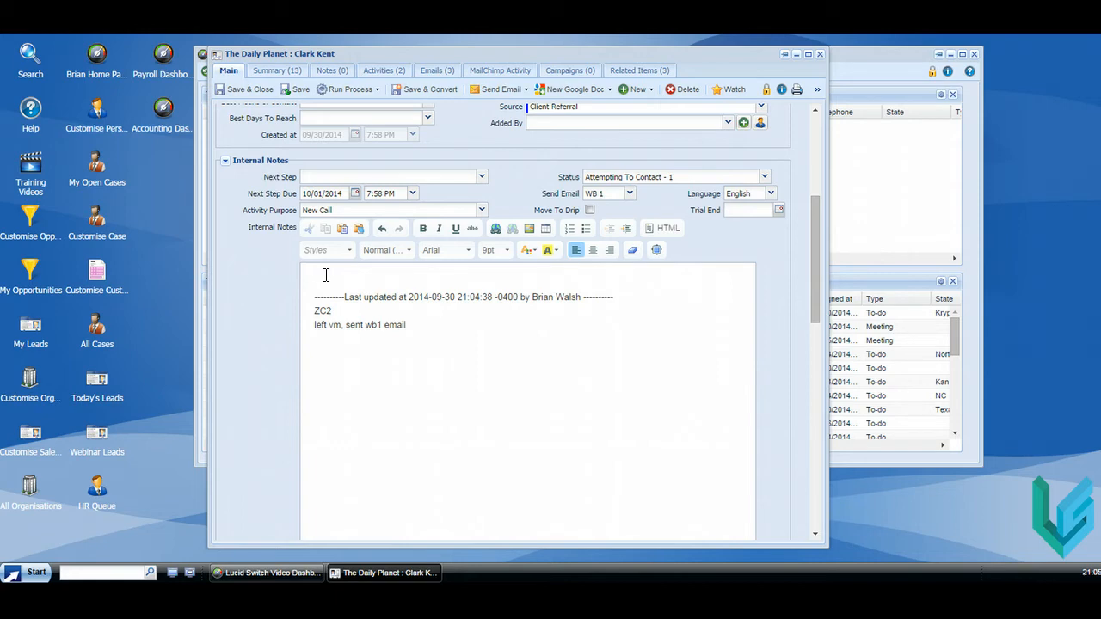
type("ZC3")
key("Return")
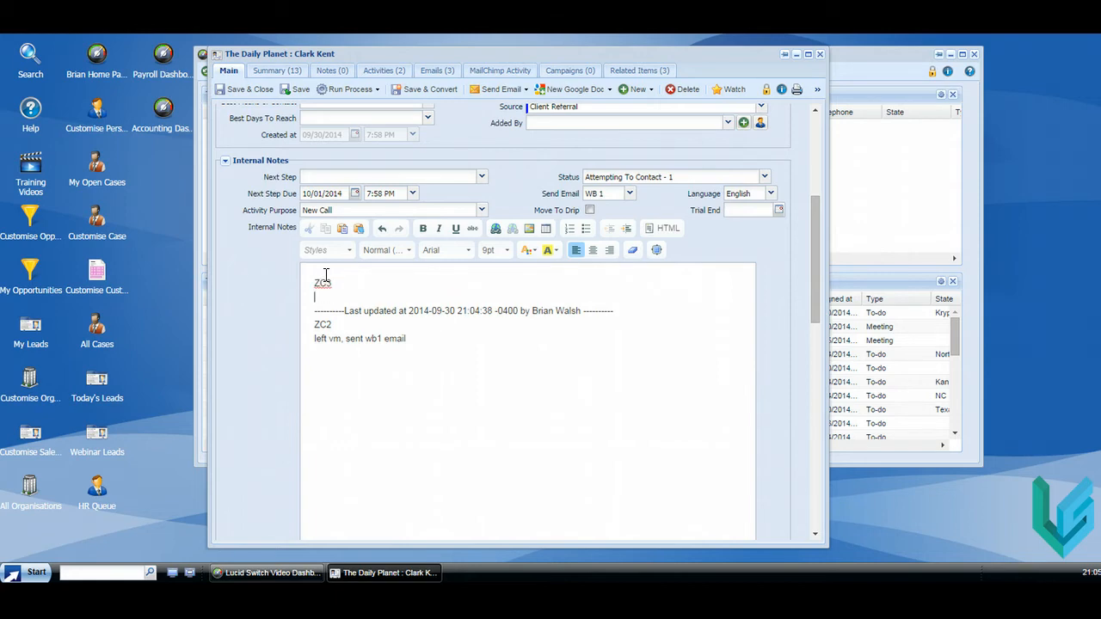
Review the emails and the main form sections of The Daily Planet lead, and close the record without saving
left_click(430, 74)
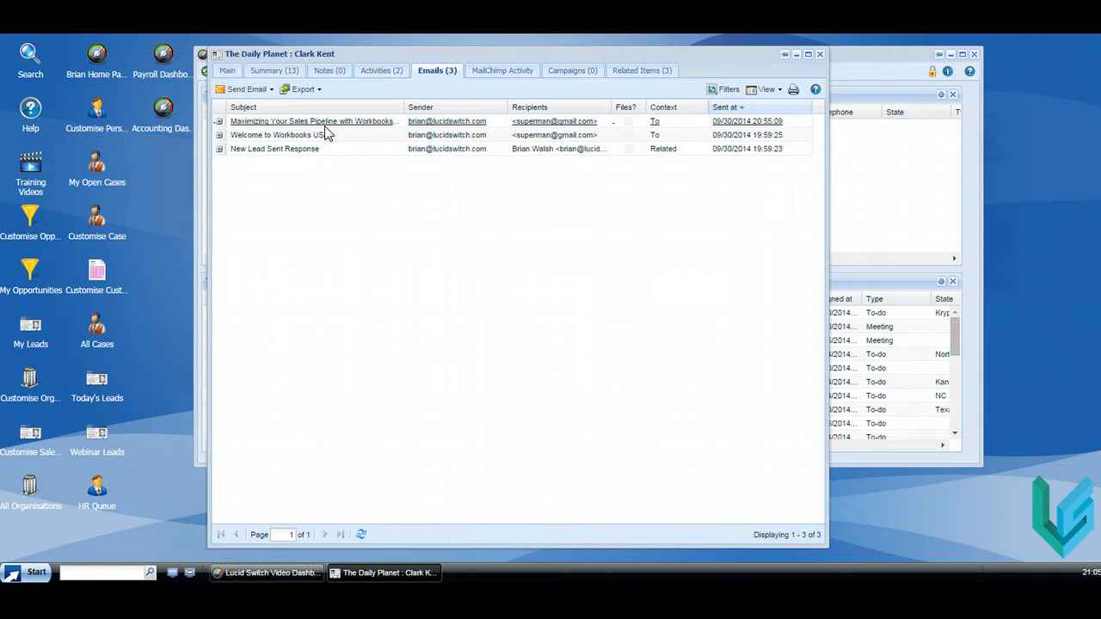
left_click(227, 70)
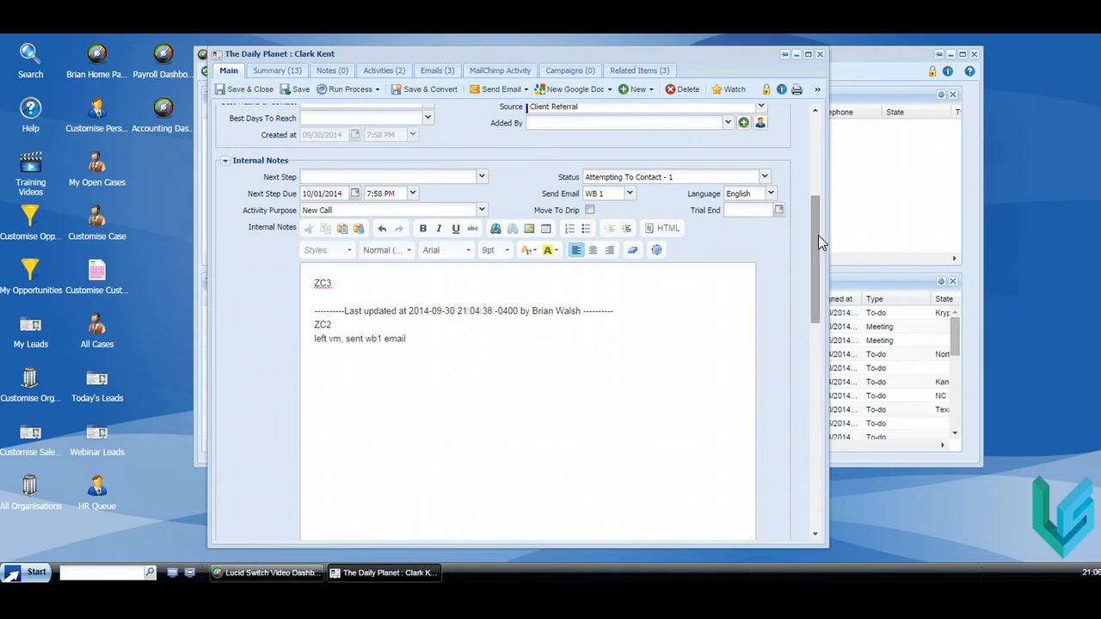
scroll(818, 235, "up", 2)
scroll(814, 155, "up", 3)
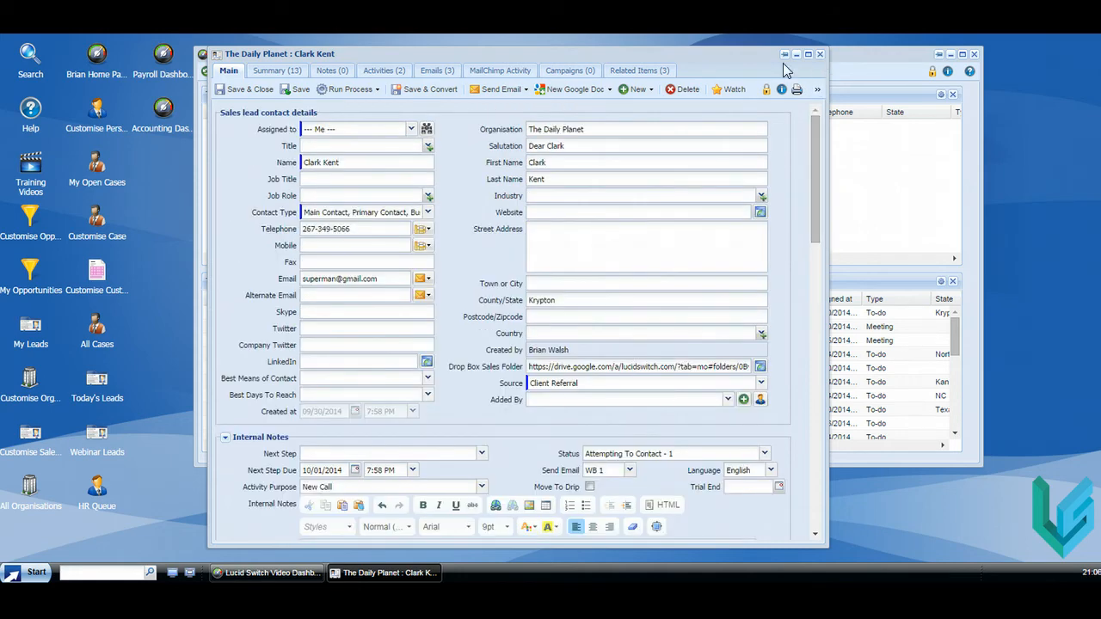
scroll(816, 134, "down", 6)
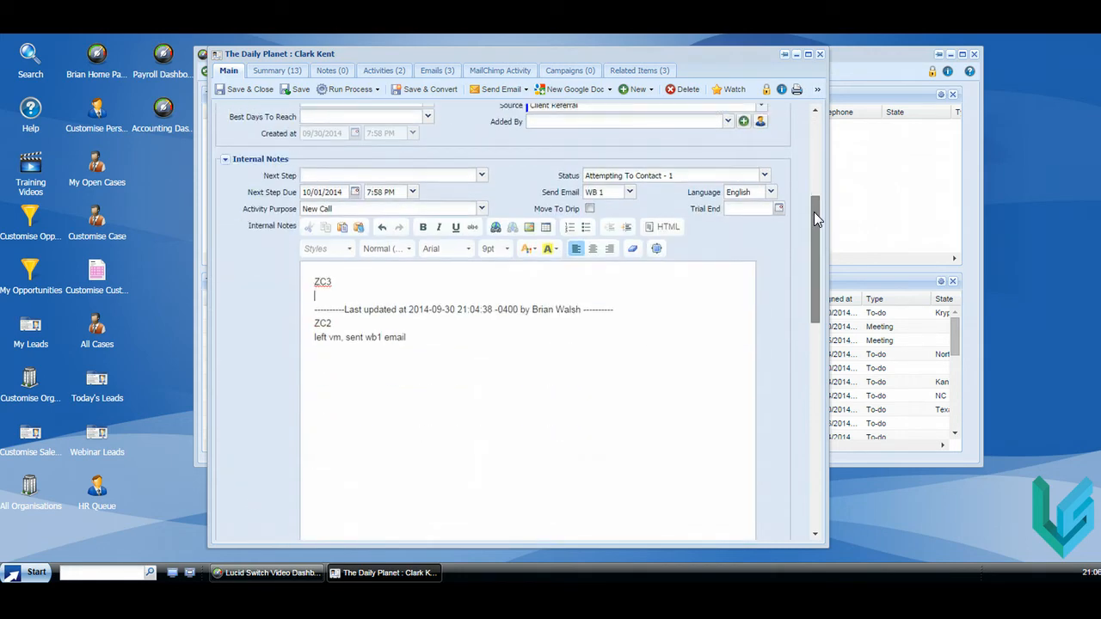
scroll(814, 211, "down", 3)
scroll(817, 274, "down", 3)
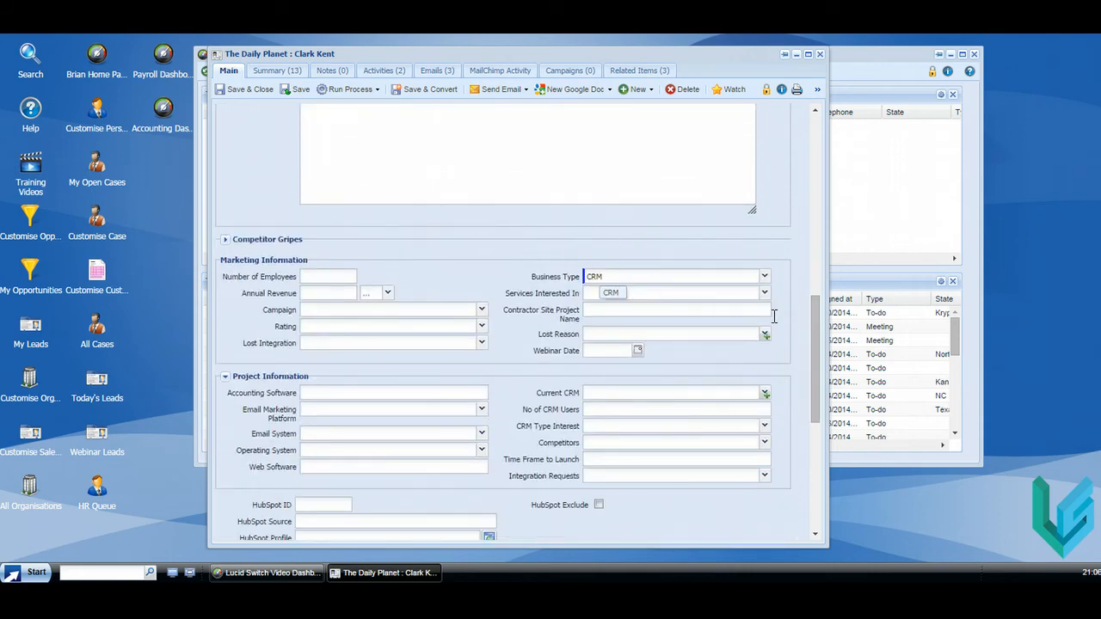
left_click_drag(809, 321, 810, 138)
left_click(820, 53)
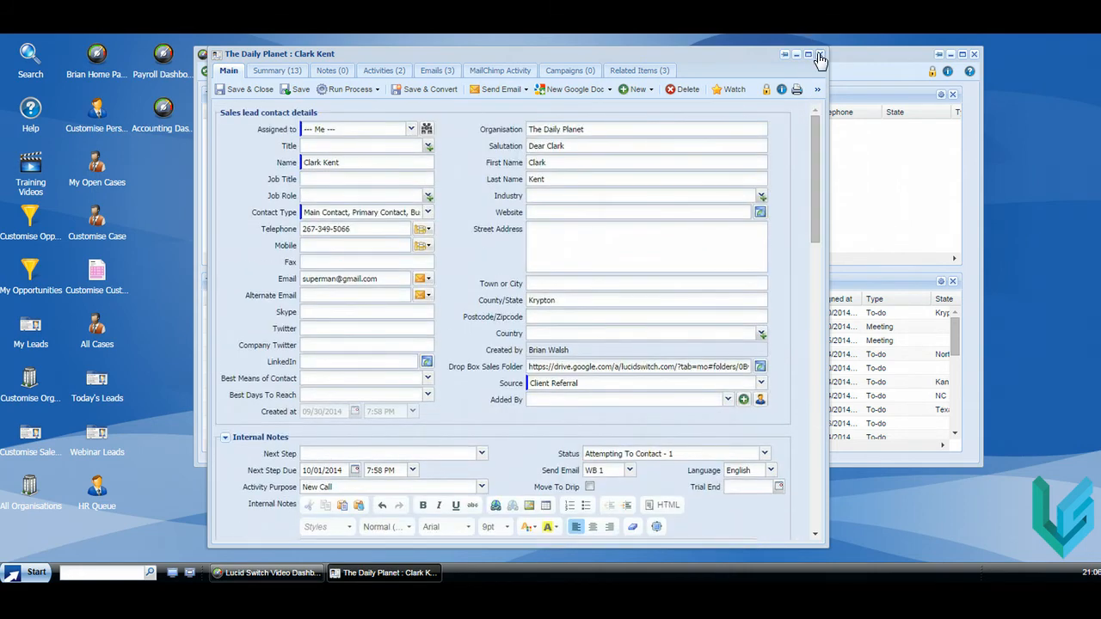
left_click(511, 340)
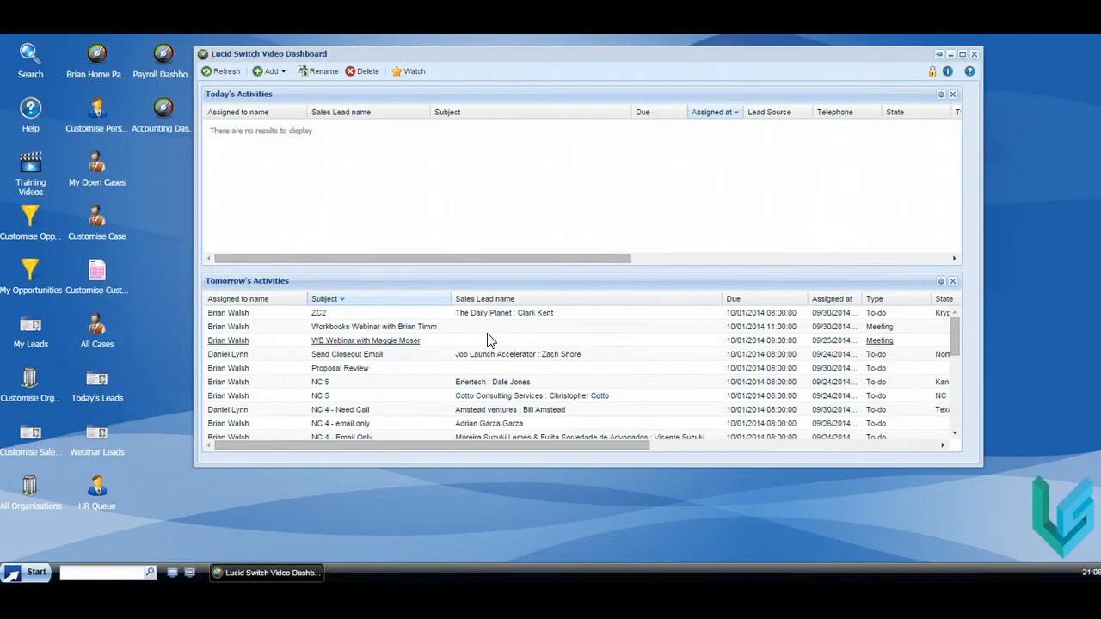
Start a new sales lead and enter the contact's full name, the organisation The Daily Bugle and the contact's telephone number
left_click(35, 572)
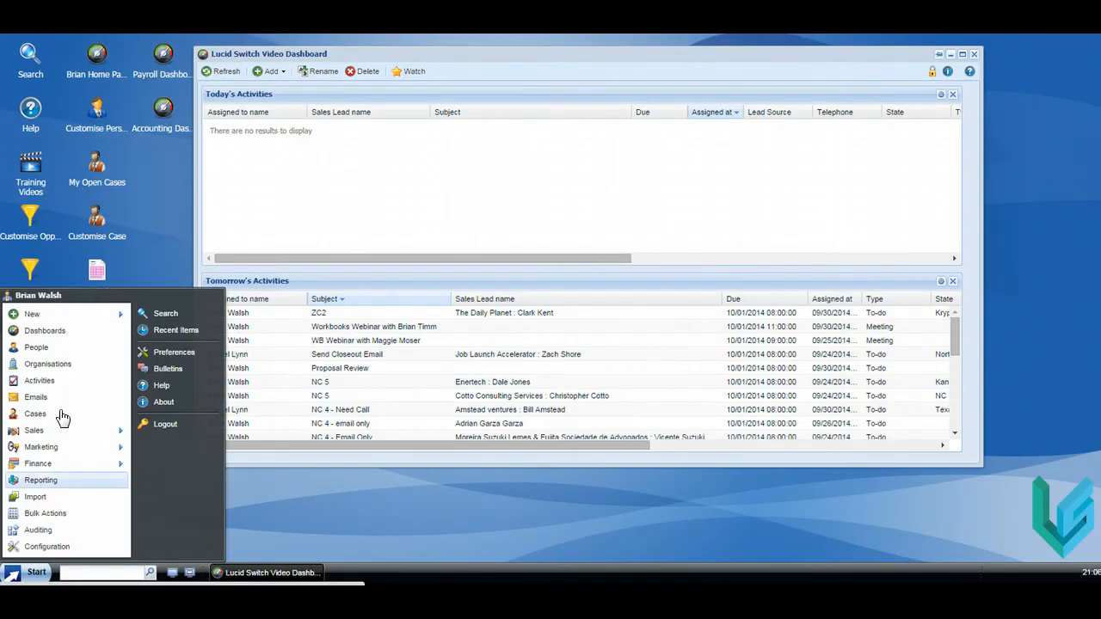
mouse_move(104, 322)
left_click(177, 400)
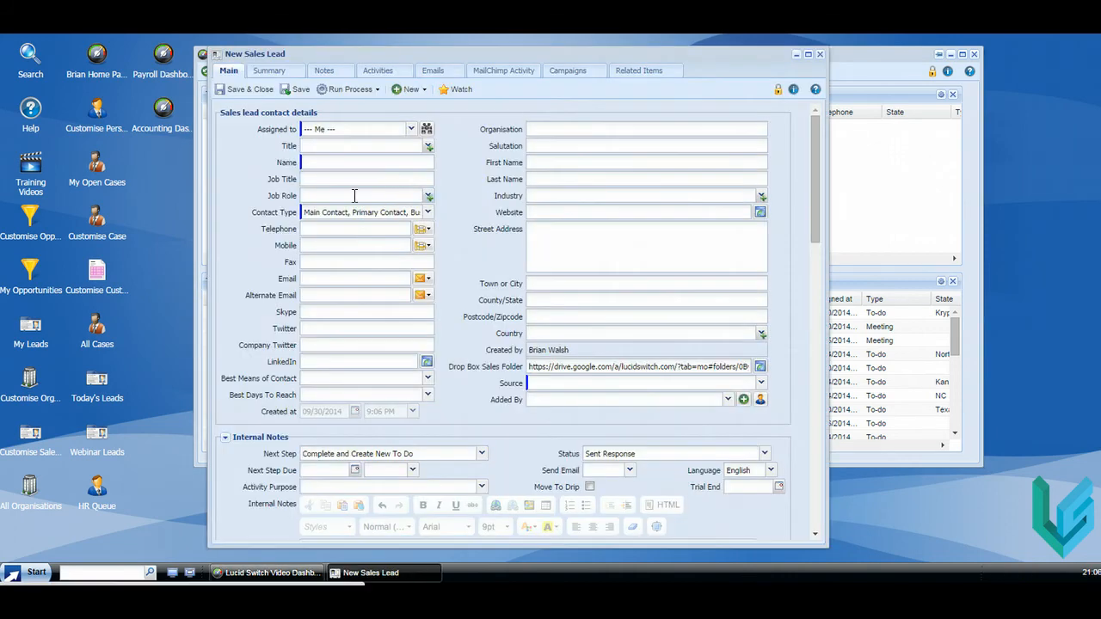
left_click(322, 161)
type("Peter")
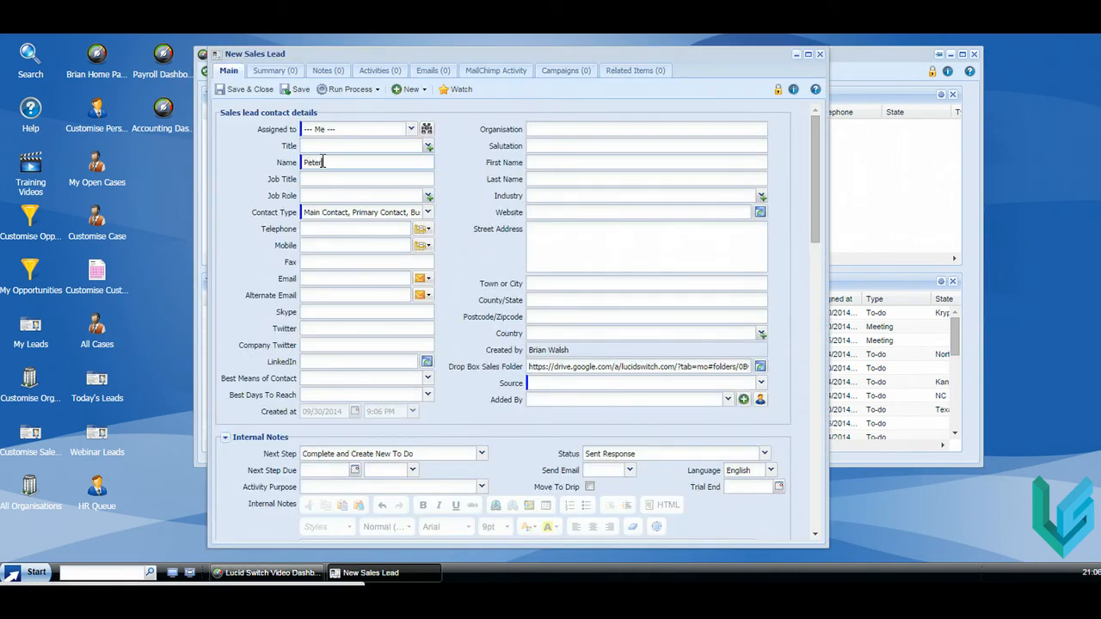
type(" Parker")
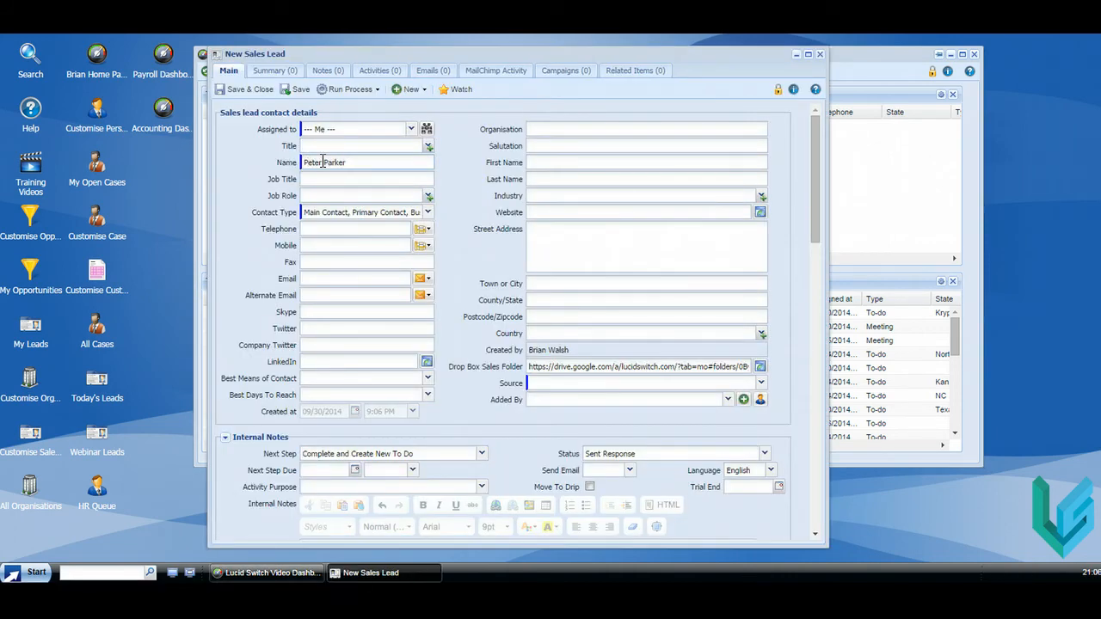
left_click(579, 129)
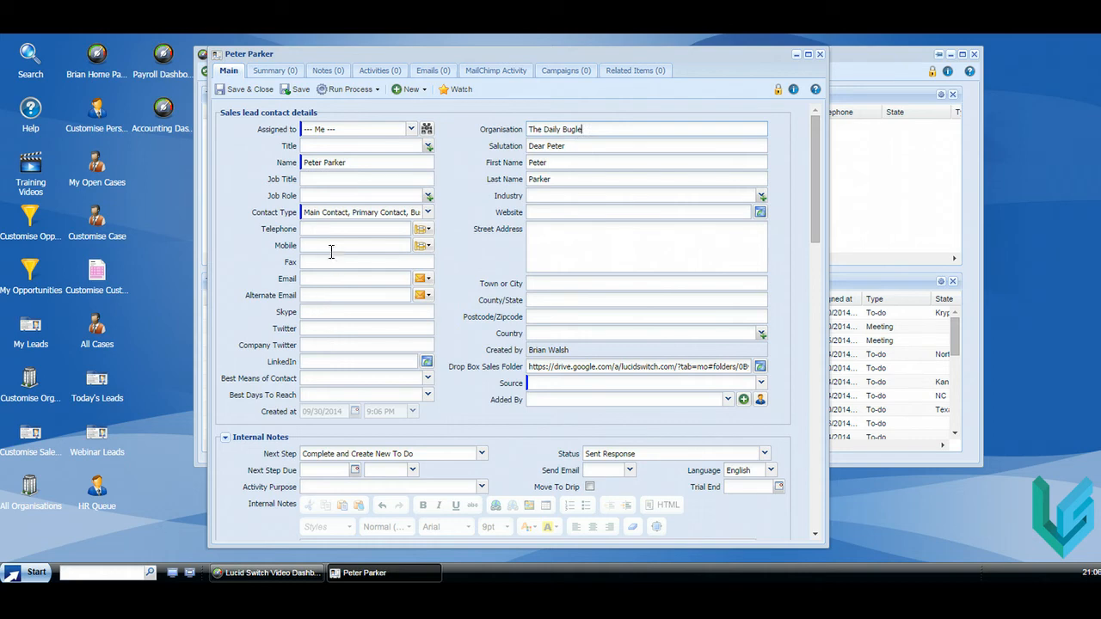
left_click(341, 227)
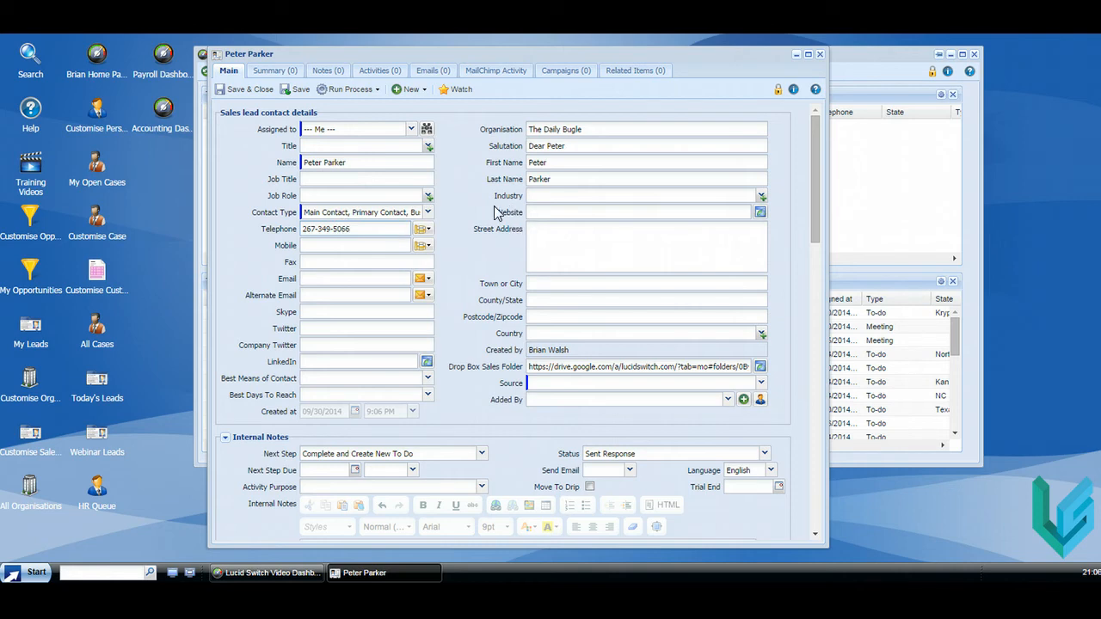
Set the new lead's source to Craig's List, and save and close the lead record
left_click(761, 382)
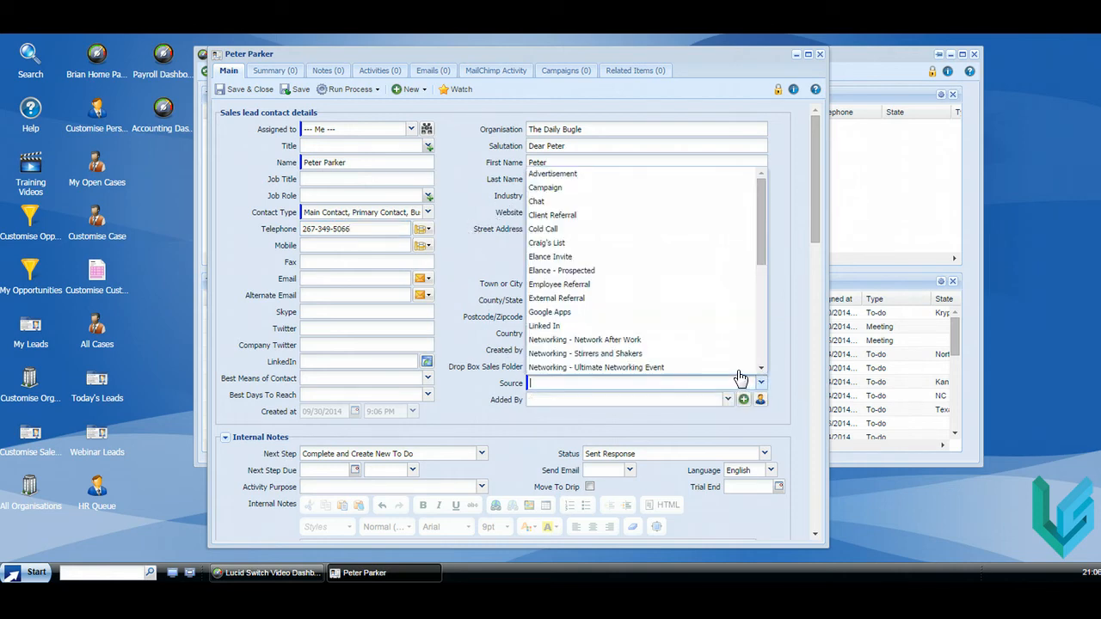
left_click(547, 245)
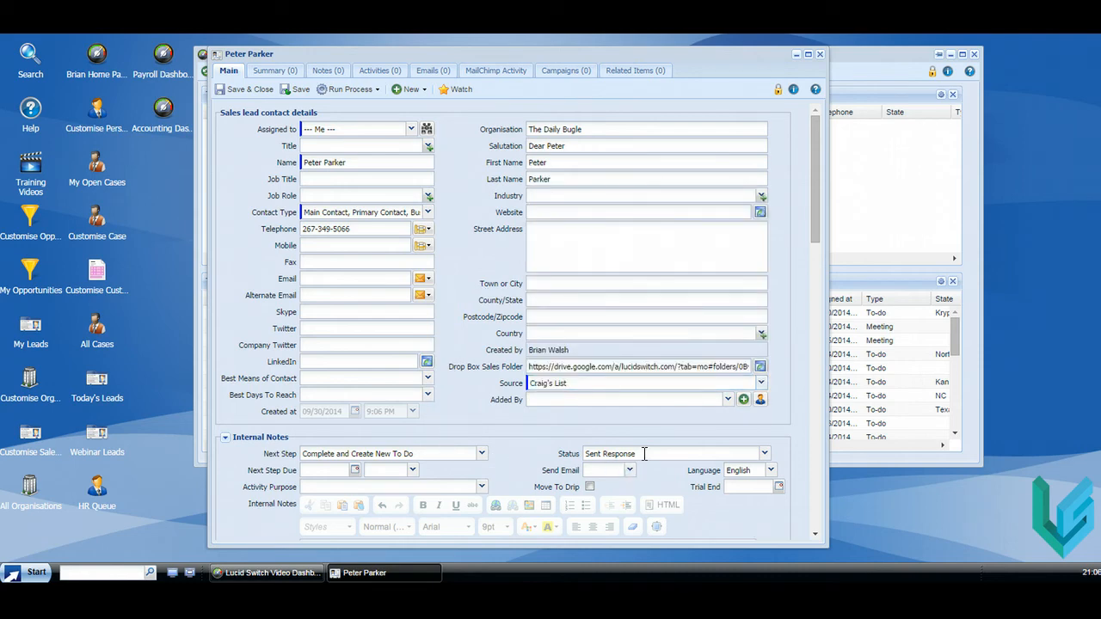
left_click(246, 91)
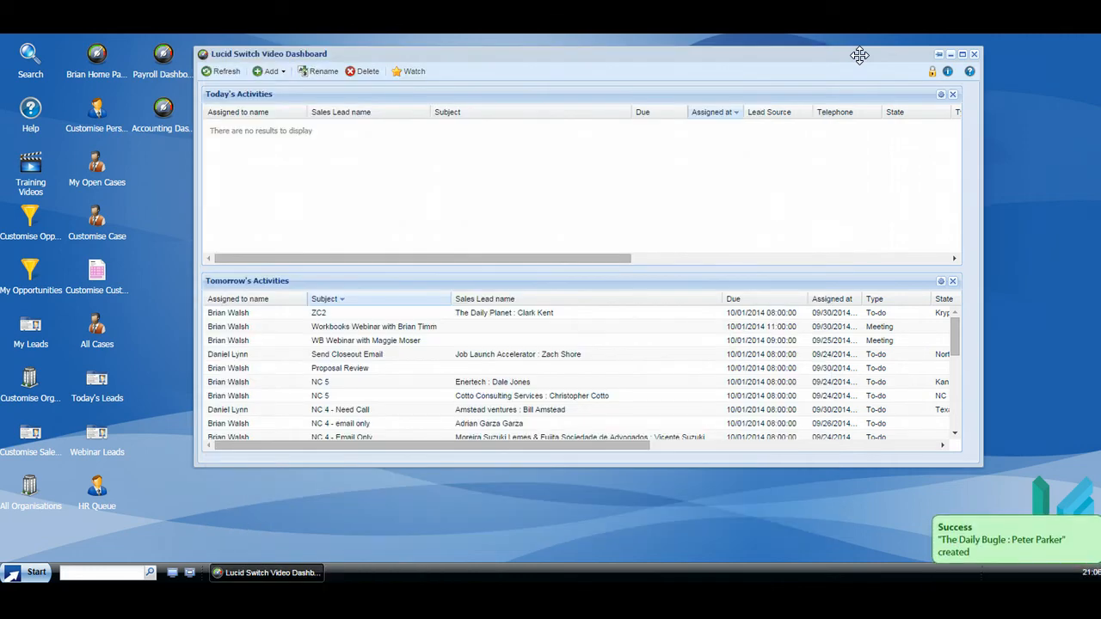
Refresh the dashboard, link the Sent Response follow-up to-do in Today's Activities to The Daily Bugle sales lead, save it and reload the list
left_click(217, 77)
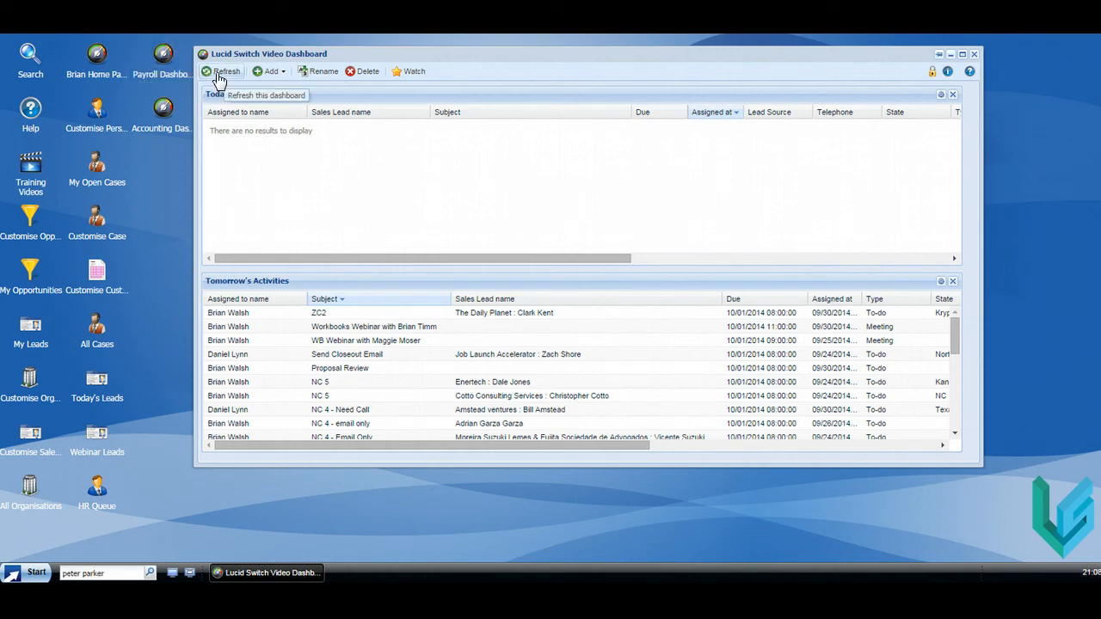
left_click(218, 76)
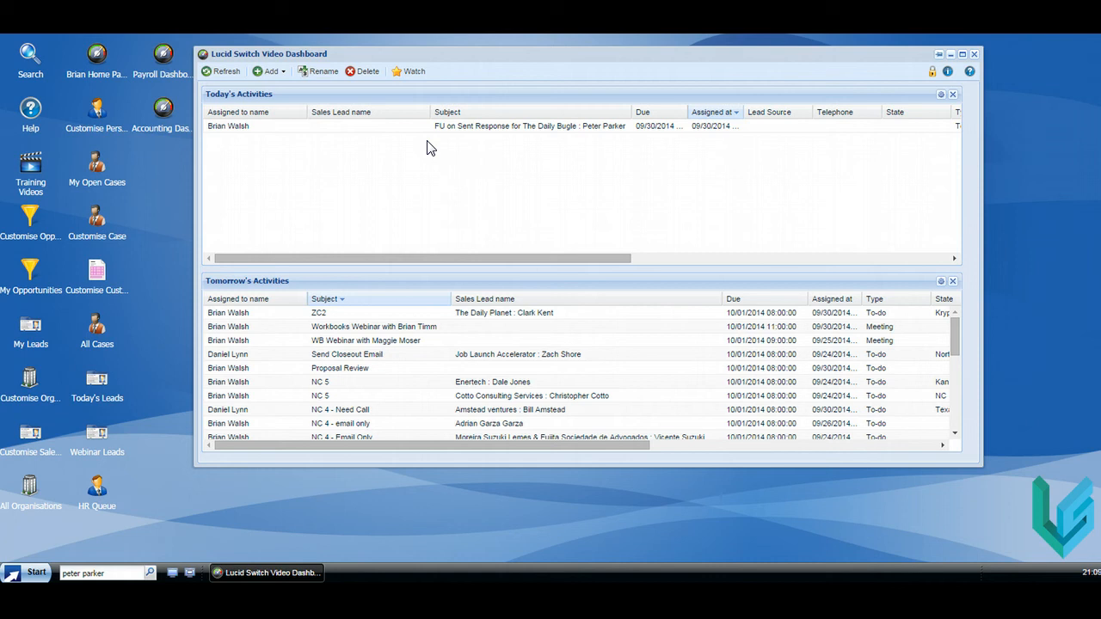
left_click(468, 128)
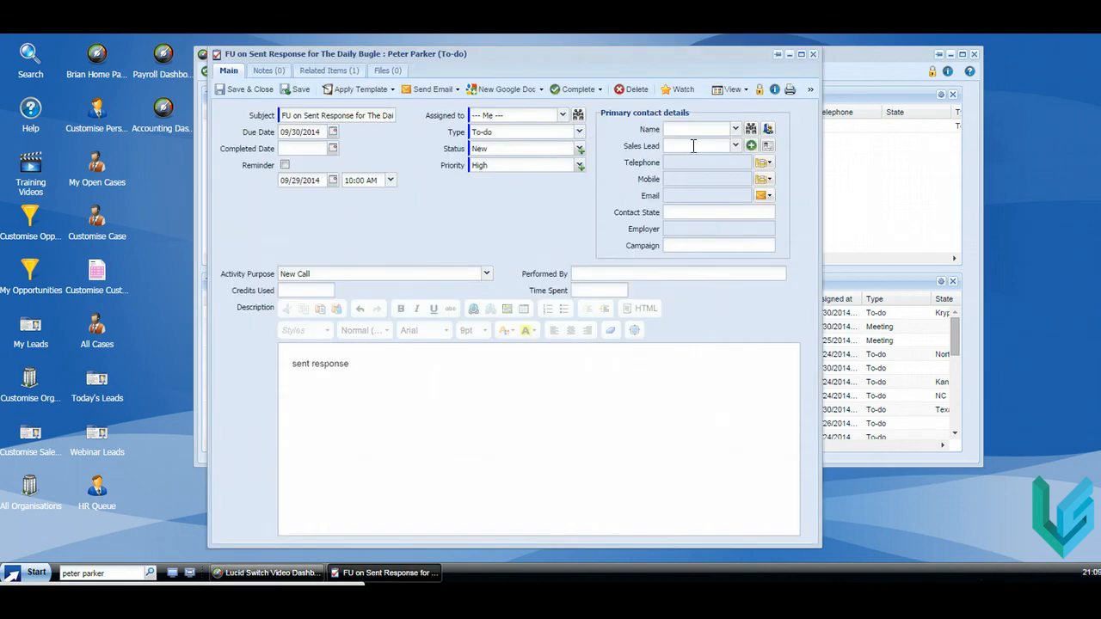
left_click(694, 146)
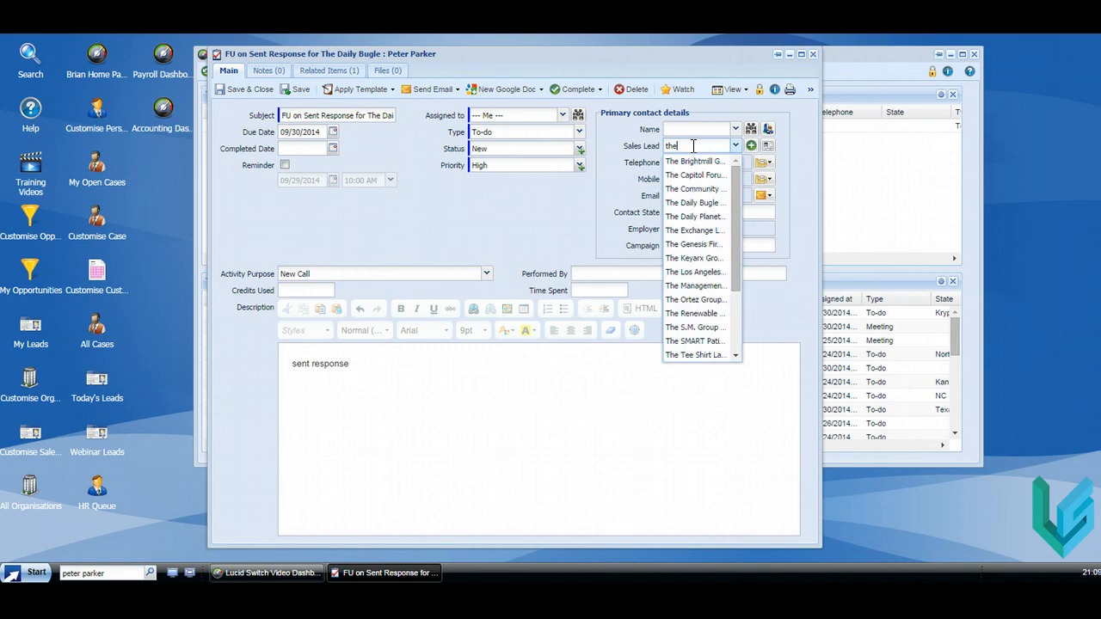
left_click(703, 202)
left_click(246, 91)
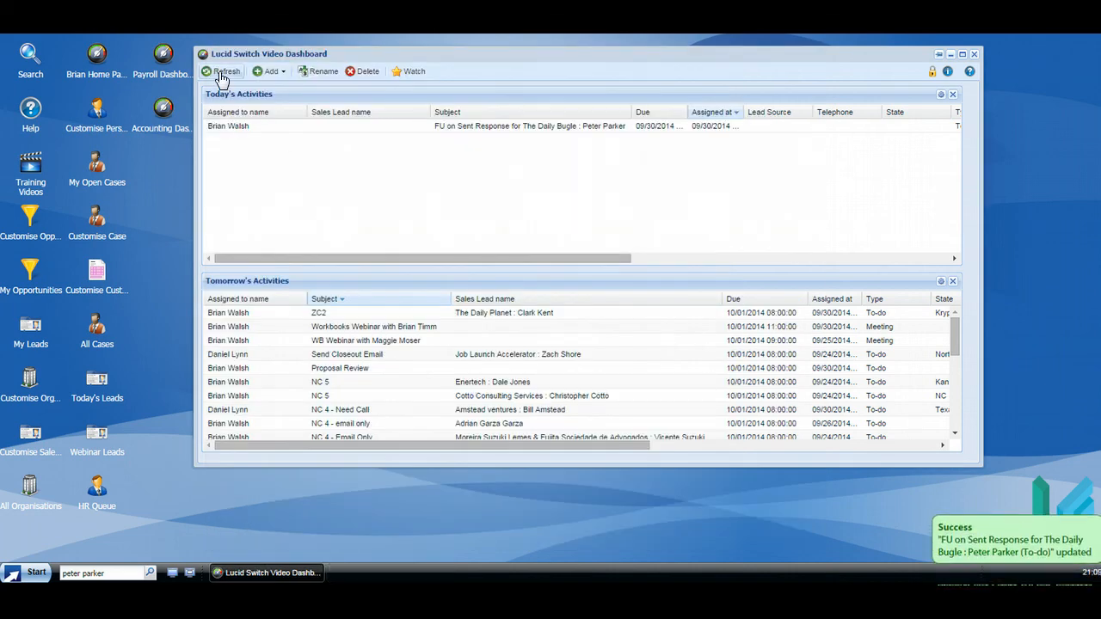
left_click(221, 71)
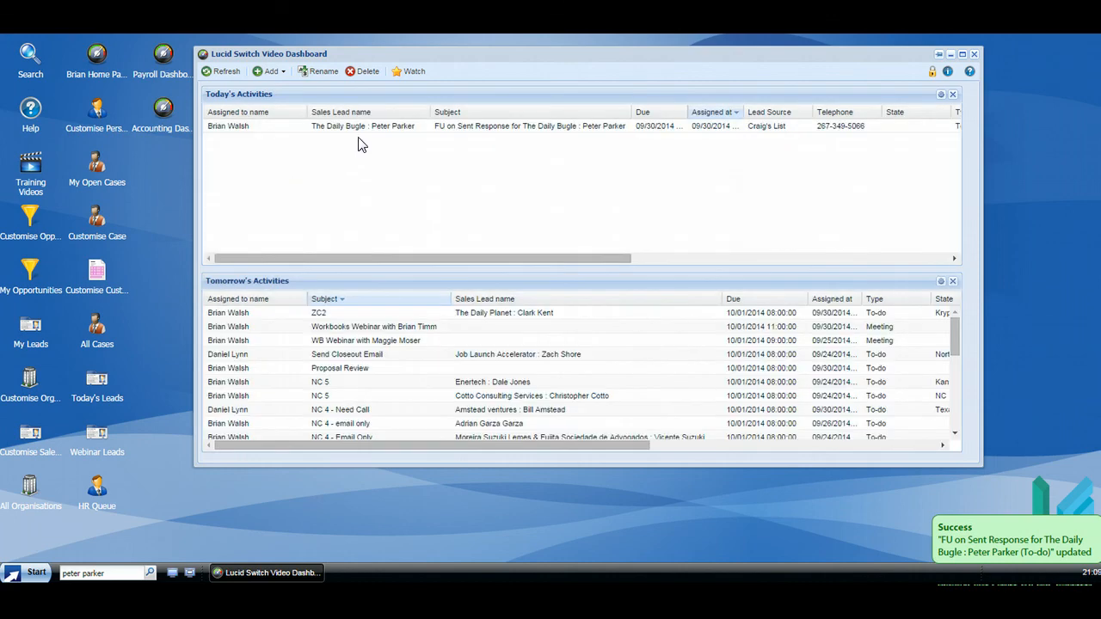